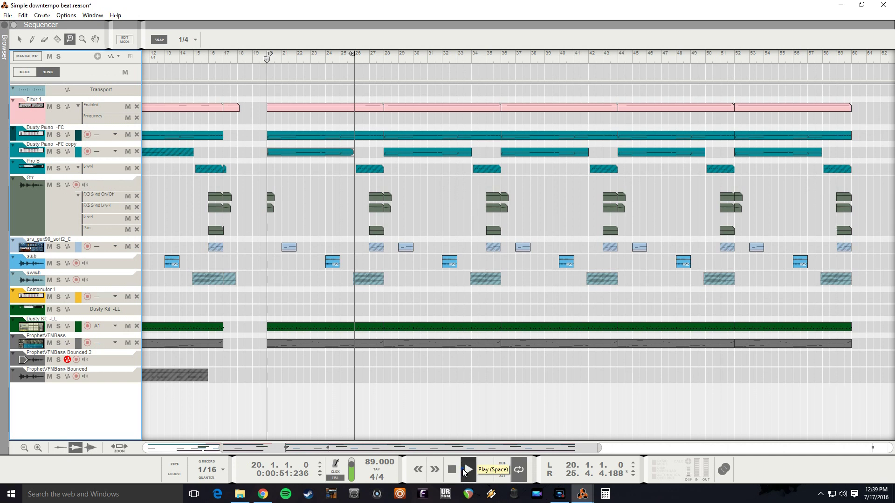
Play the song through, stop near bar 25, and solo the Dusty Piano -FC track
{"action": "left_click", "coordinate": [465, 473]}
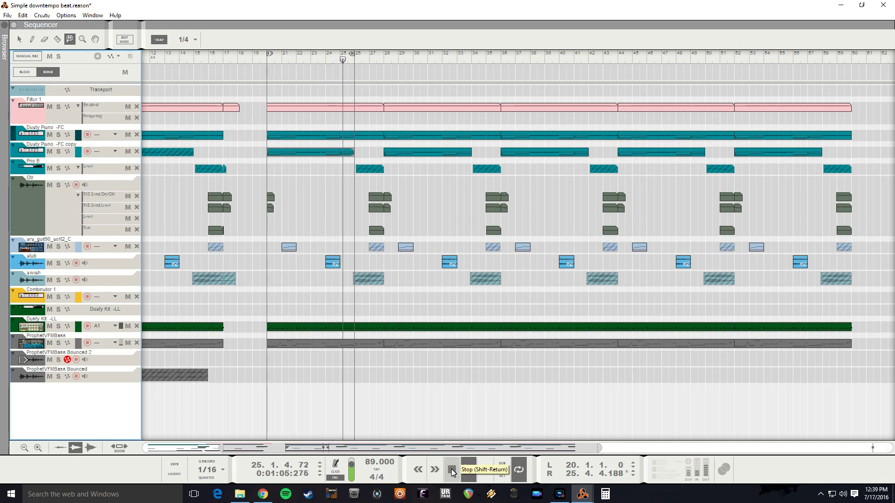
{"action": "left_click", "coordinate": [451, 469]}
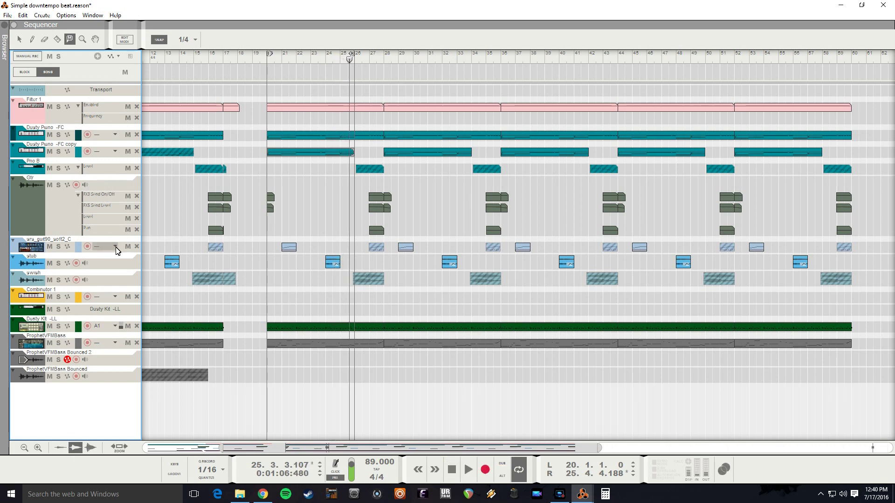
{"action": "left_click", "coordinate": [57, 134]}
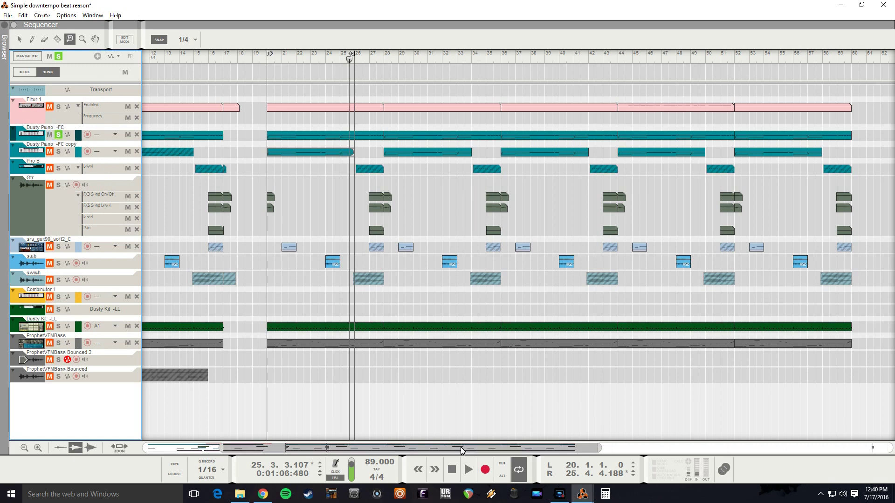
Replay the soloed Dusty Piano from bar 20, zoomed to bars 20–26, and open its clip
{"action": "left_click", "coordinate": [450, 471]}
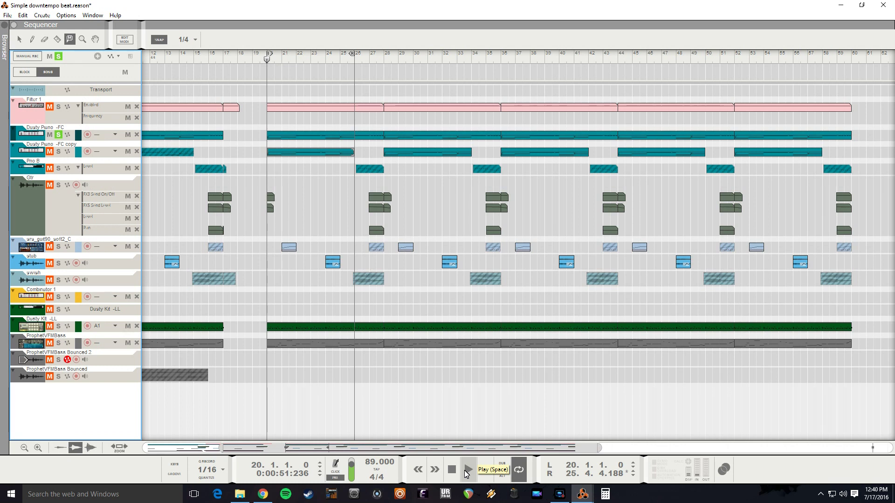
{"action": "left_click", "coordinate": [465, 470]}
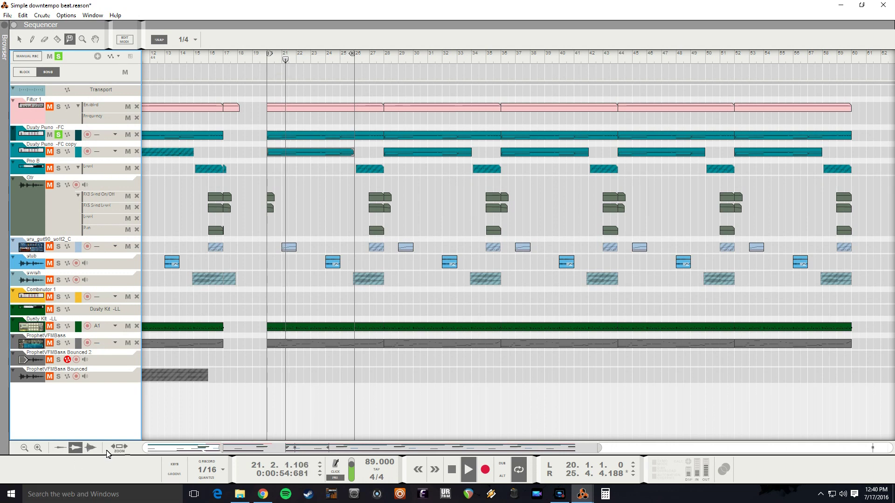
{"action": "left_click_drag", "start_coordinate": [118, 449], "coordinate": [120, 441]}
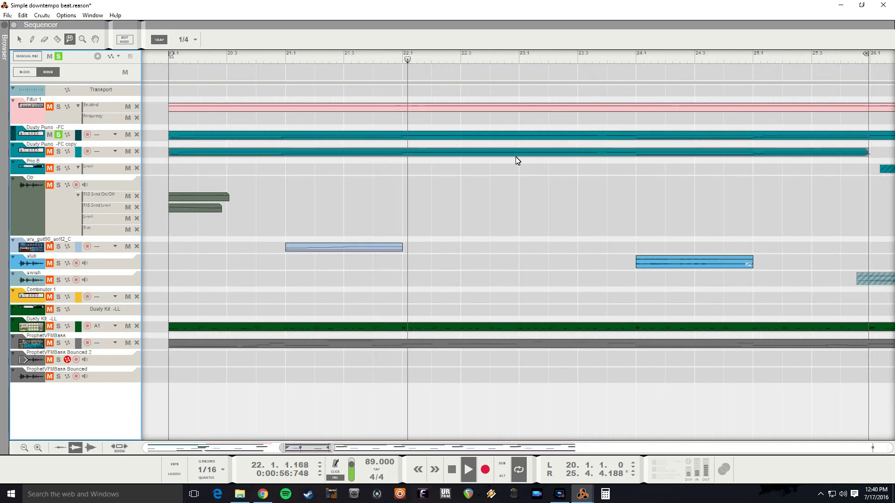
{"action": "double_click", "coordinate": [460, 135]}
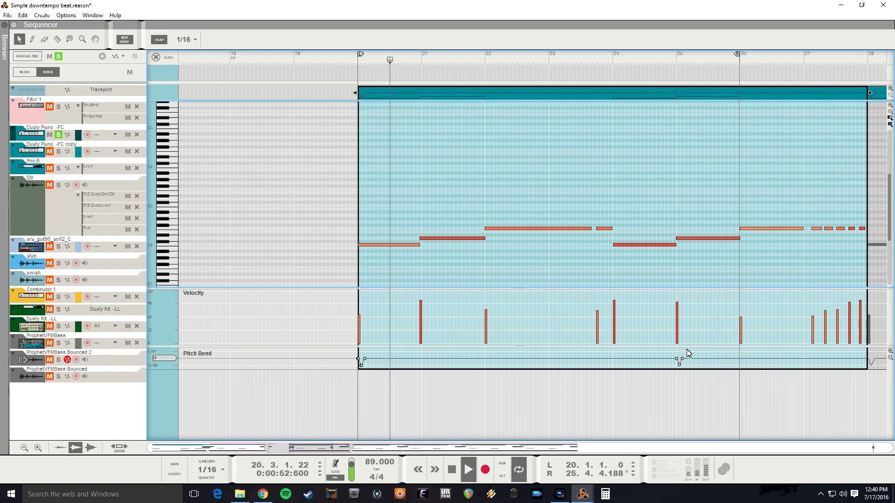
Open the Dusty Piano -FC copy clip's notes and solo the copy track alongside the original
{"action": "left_click", "coordinate": [156, 61]}
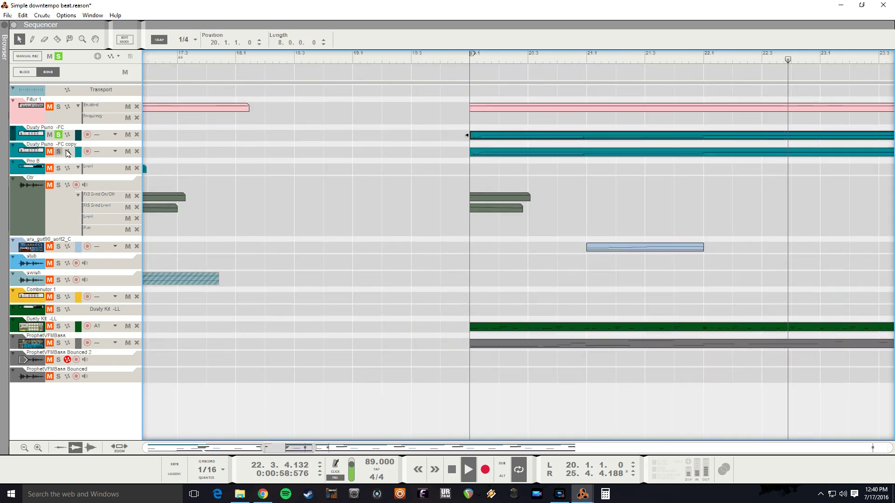
{"action": "left_click", "coordinate": [579, 151]}
{"action": "double_click", "coordinate": [579, 152]}
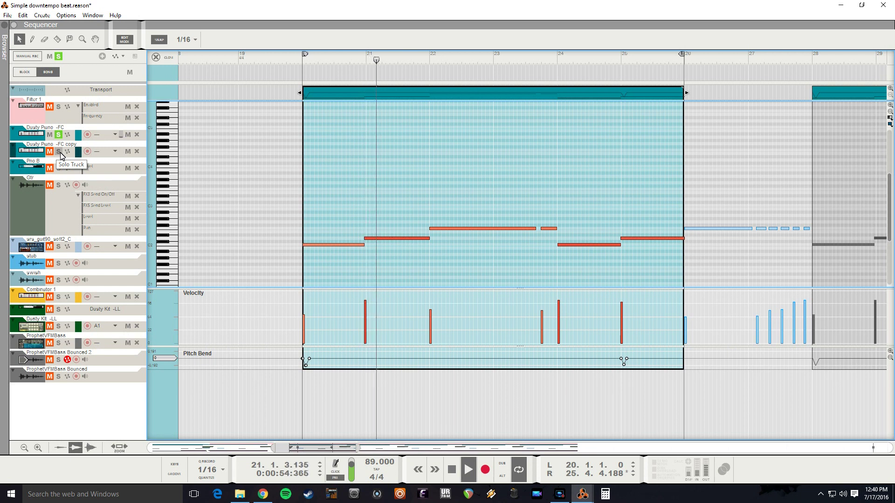
{"action": "left_click", "coordinate": [59, 152]}
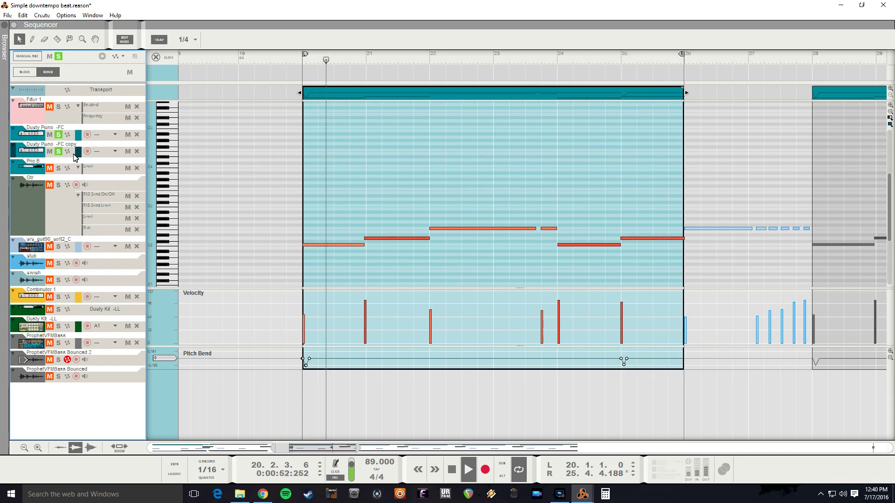
{"action": "key", "text": "alt+Tab"}
In the Rack, select the Dusty Piano copy combinator and unfold Keys & Chords and its devices
{"action": "mouse_move", "coordinate": [681, 314]}
{"action": "left_click", "coordinate": [711, 336]}
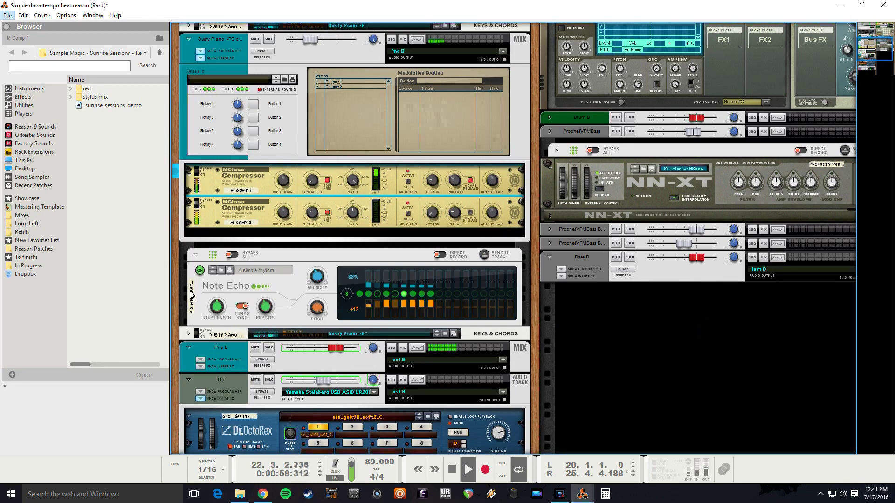
{"action": "left_click", "coordinate": [293, 146]}
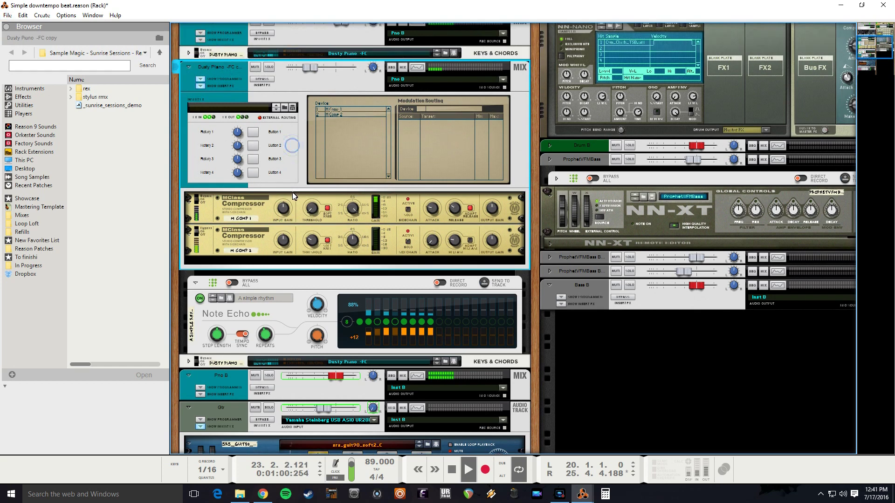
{"action": "scroll", "coordinate": [278, 287], "scroll_direction": "up", "scroll_amount": 5}
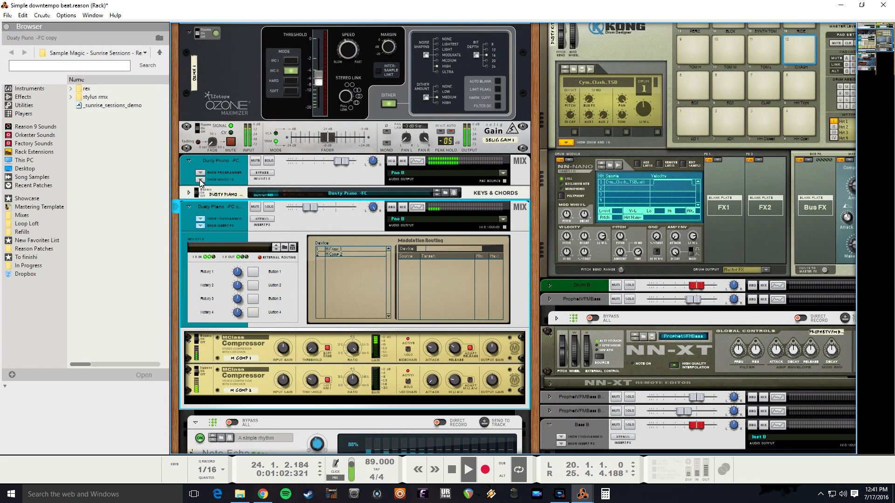
{"action": "left_click", "coordinate": [190, 194]}
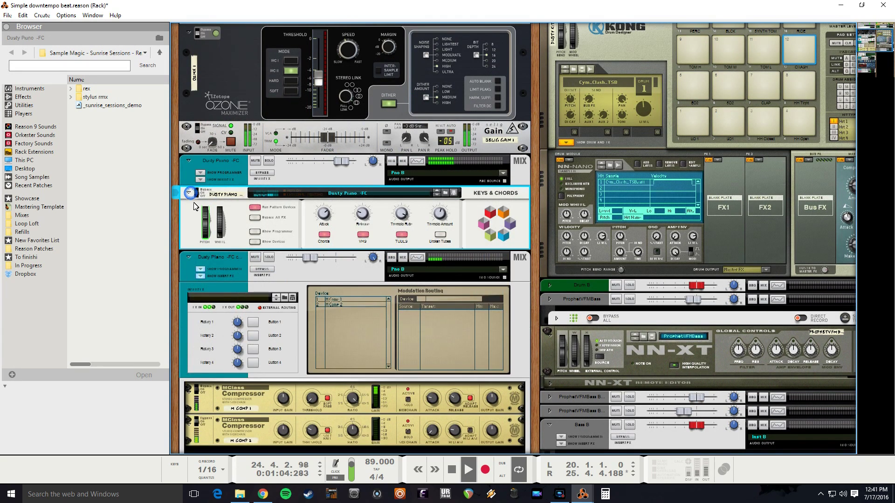
{"action": "left_click", "coordinate": [256, 242]}
{"action": "scroll", "coordinate": [255, 245], "scroll_direction": "down", "scroll_amount": 5}
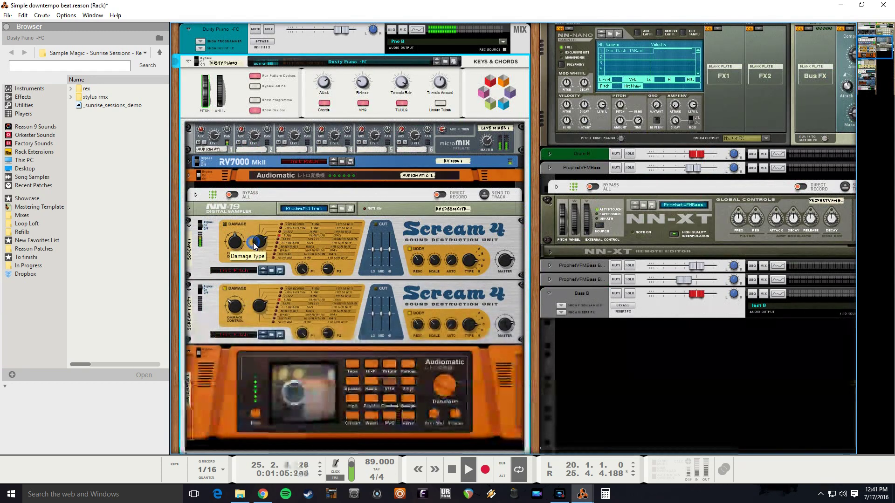
Toggle the combinator programmer, unfold Note Echo, and fold Keys & Chords away
{"action": "left_click", "coordinate": [196, 197]}
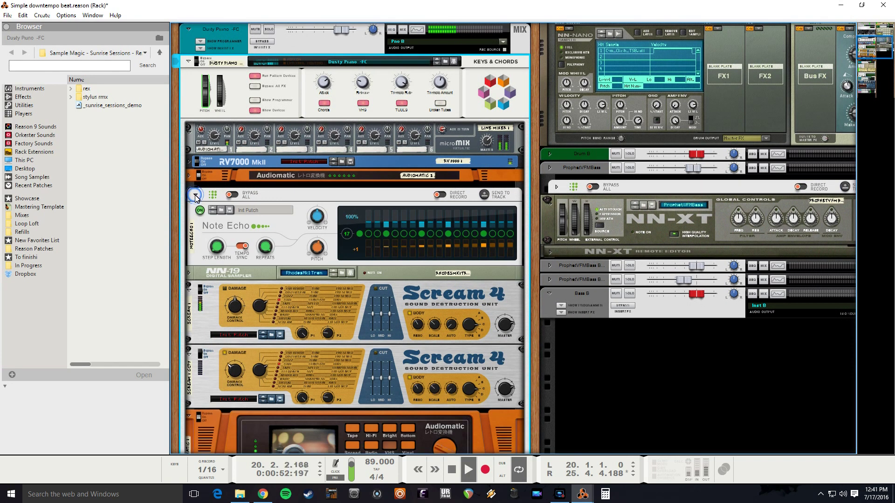
{"action": "left_click", "coordinate": [196, 196]}
{"action": "scroll", "coordinate": [206, 290], "scroll_direction": "down", "scroll_amount": 2}
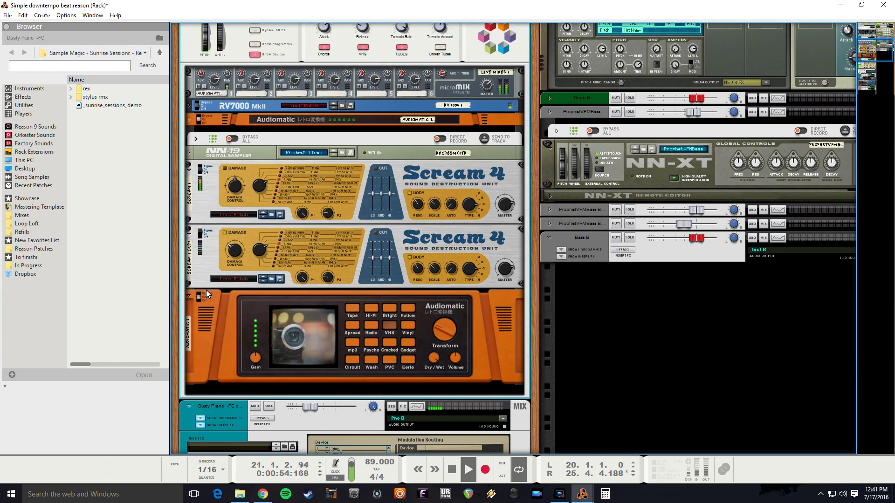
{"action": "scroll", "coordinate": [206, 290], "scroll_direction": "up", "scroll_amount": 3}
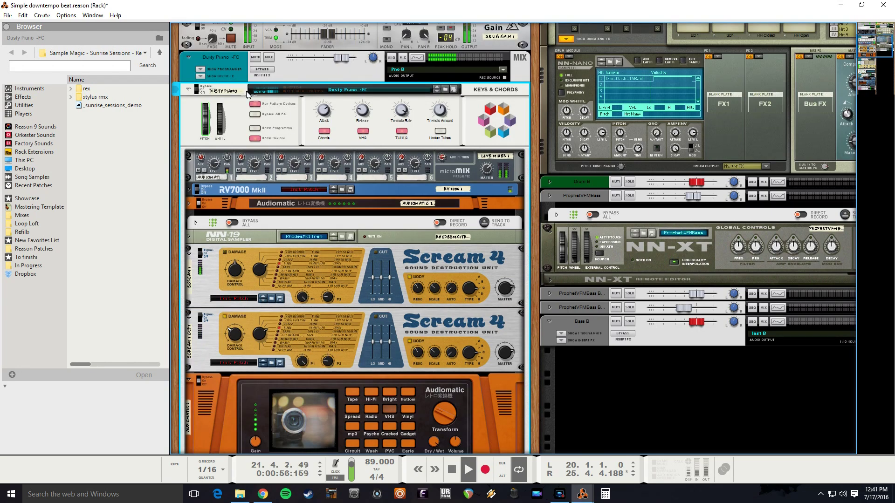
{"action": "left_click", "coordinate": [256, 128]}
{"action": "left_click", "coordinate": [255, 68]}
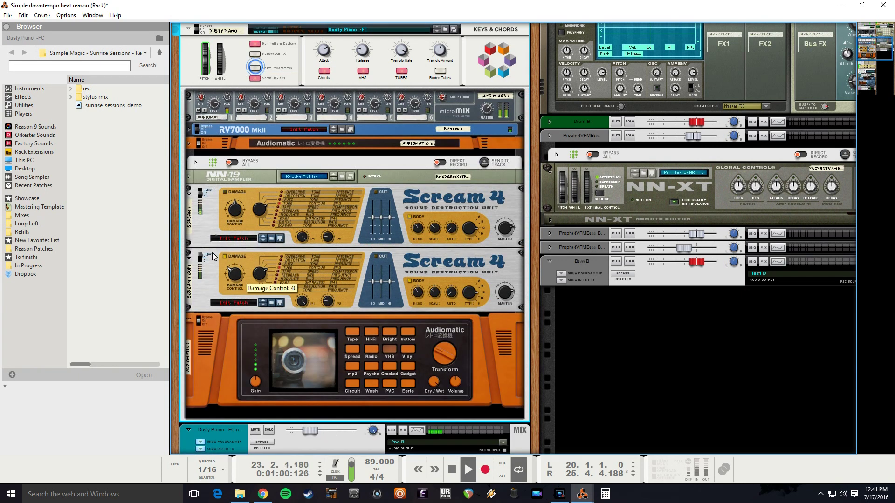
{"action": "left_click", "coordinate": [195, 161]}
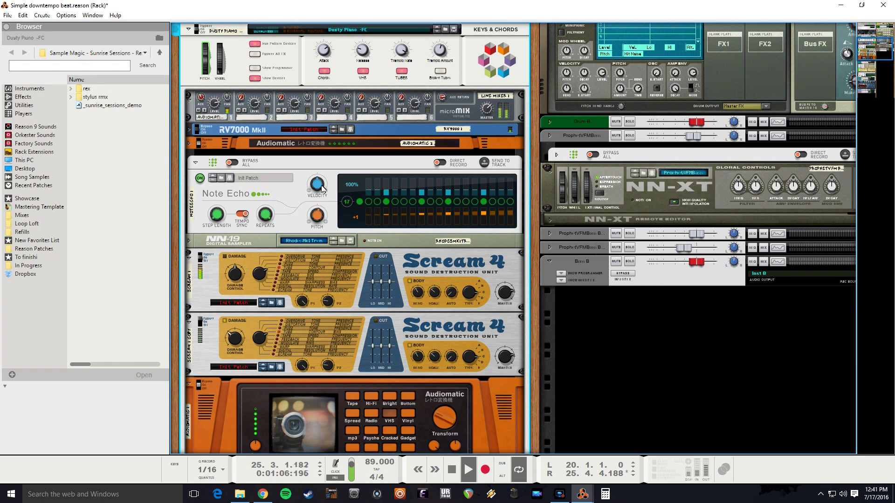
{"action": "left_click", "coordinate": [191, 29]}
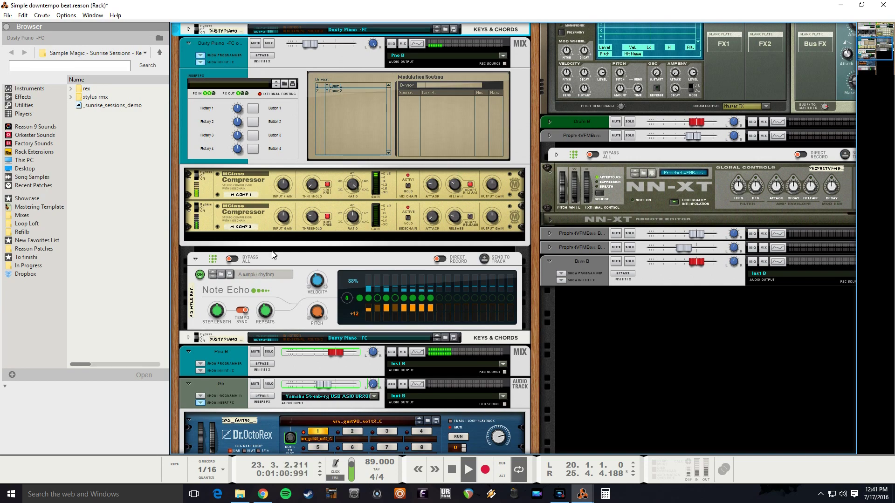
{"action": "scroll", "coordinate": [272, 253], "scroll_direction": "up", "scroll_amount": 2}
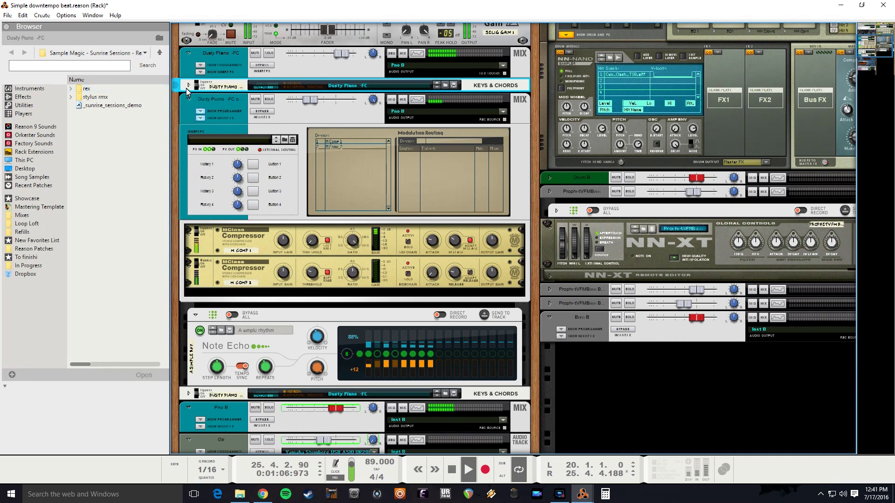
{"action": "scroll", "coordinate": [188, 175], "scroll_direction": "down", "scroll_amount": 2}
{"action": "scroll", "coordinate": [188, 314], "scroll_direction": "down", "scroll_amount": 5}
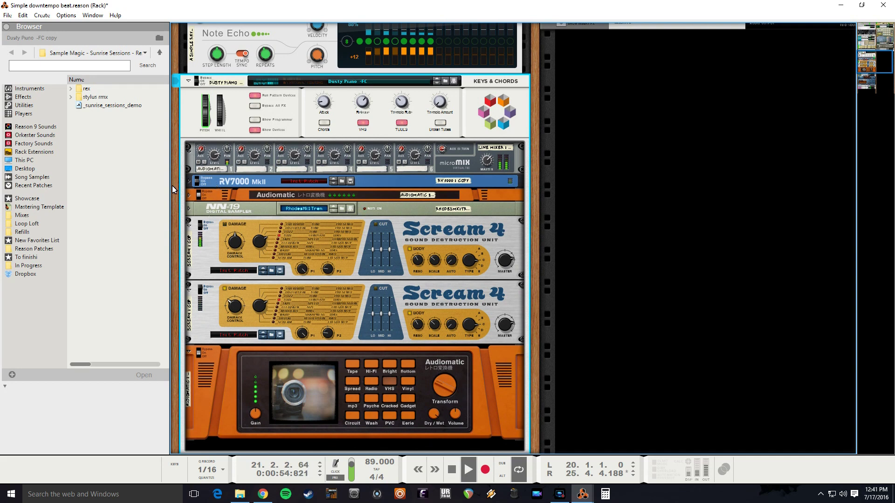
{"action": "scroll", "coordinate": [189, 218], "scroll_direction": "down", "scroll_amount": 2}
{"action": "scroll", "coordinate": [226, 184], "scroll_direction": "up", "scroll_amount": 3}
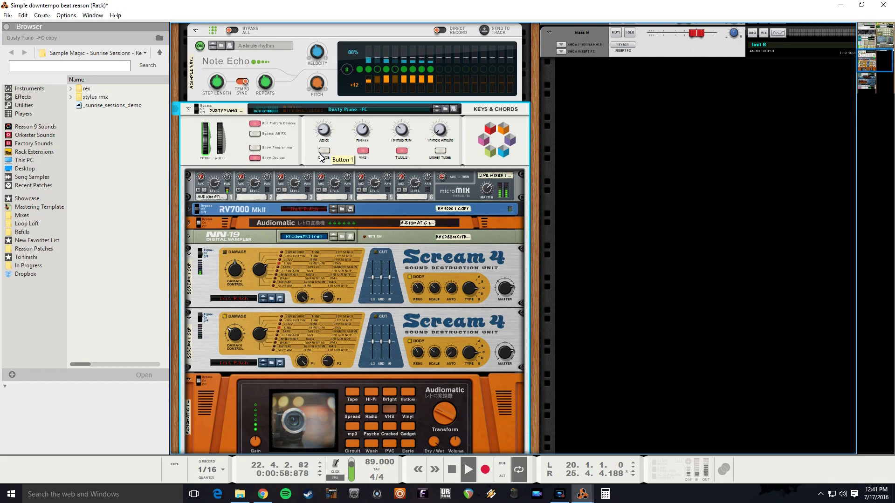
{"action": "scroll", "coordinate": [321, 156], "scroll_direction": "up", "scroll_amount": 4}
{"action": "scroll", "coordinate": [306, 177], "scroll_direction": "up", "scroll_amount": 2}
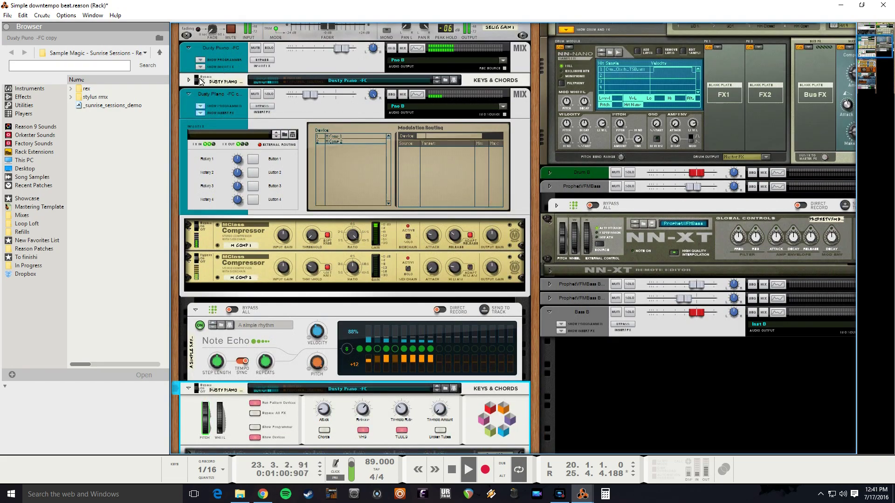
{"action": "scroll", "coordinate": [333, 79], "scroll_direction": "down", "scroll_amount": 5}
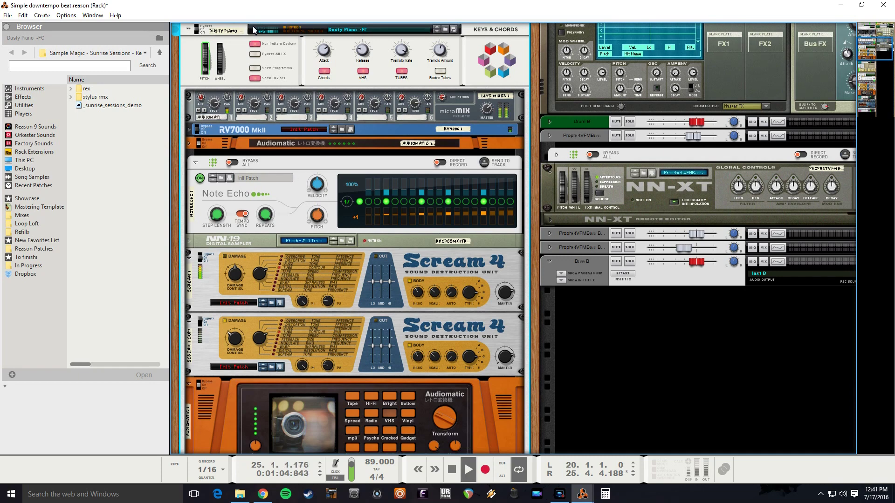
{"action": "scroll", "coordinate": [188, 33], "scroll_direction": "up", "scroll_amount": 5}
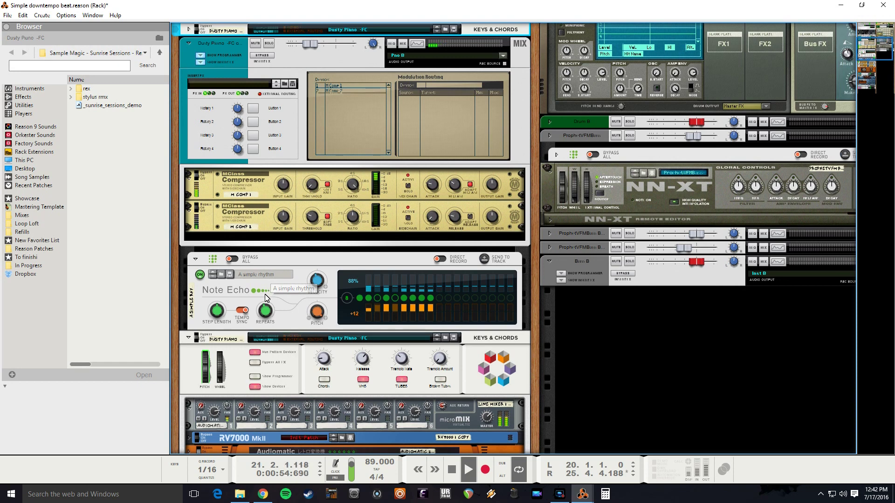
{"action": "left_click", "coordinate": [316, 312]}
{"action": "scroll", "coordinate": [316, 308], "scroll_direction": "up", "scroll_amount": 3}
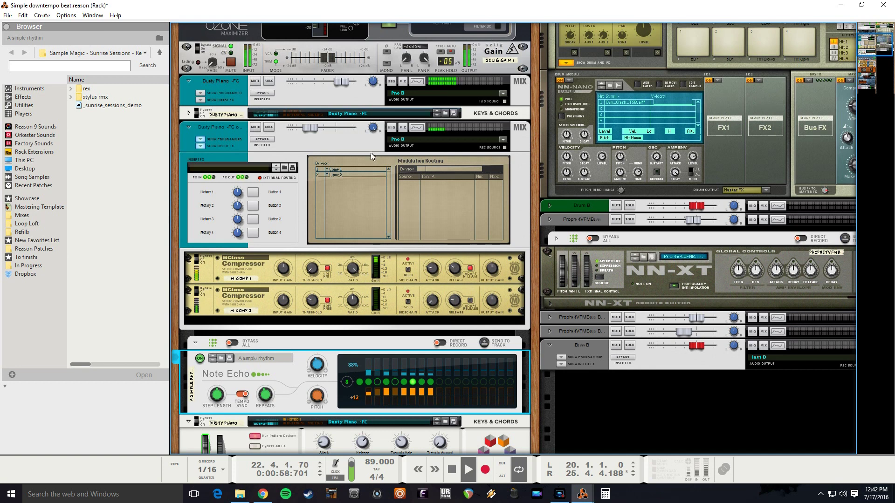
{"action": "left_click", "coordinate": [374, 130]}
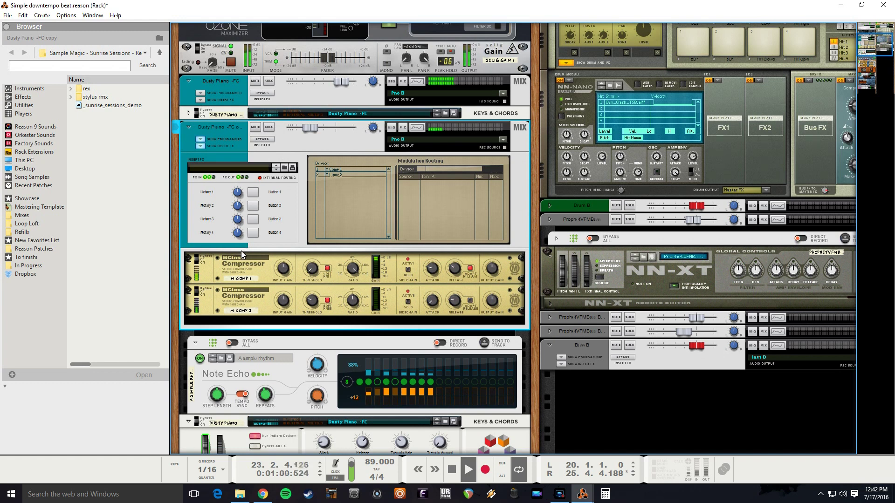
{"action": "left_click", "coordinate": [664, 261]}
{"action": "key", "text": "alt+Tab"}
{"action": "key", "text": "alt+Tab"}
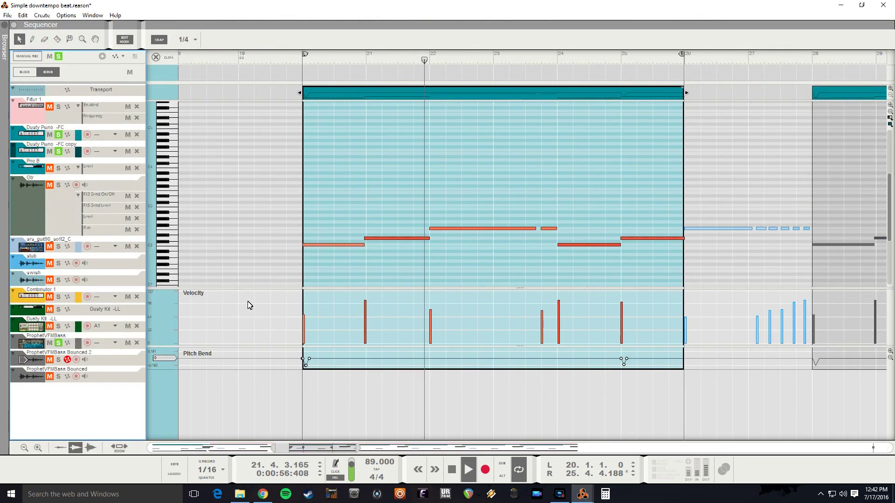
{"action": "key", "text": "alt+Tab"}
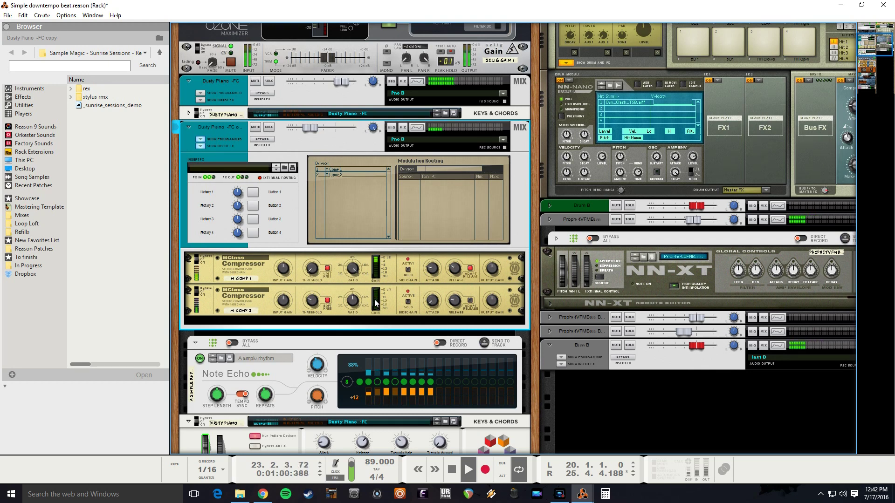
{"action": "scroll", "coordinate": [374, 320], "scroll_direction": "down", "scroll_amount": 3}
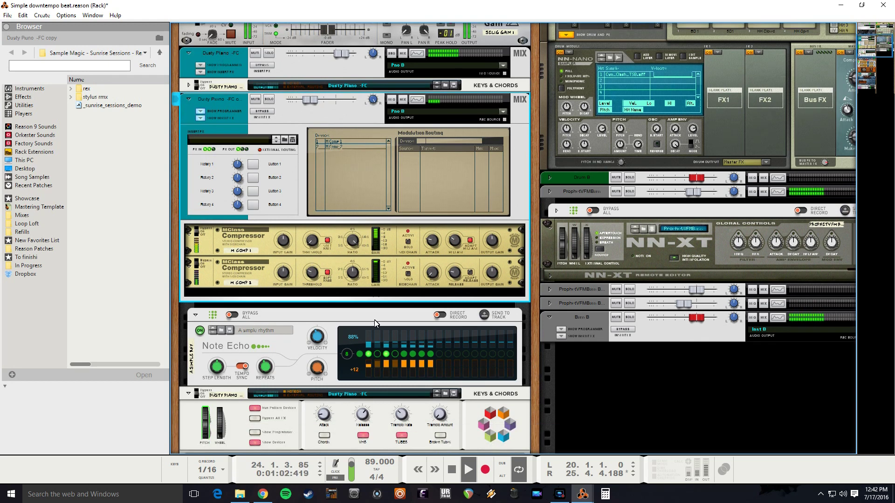
{"action": "left_click_drag", "start_coordinate": [316, 346], "coordinate": [316, 358]}
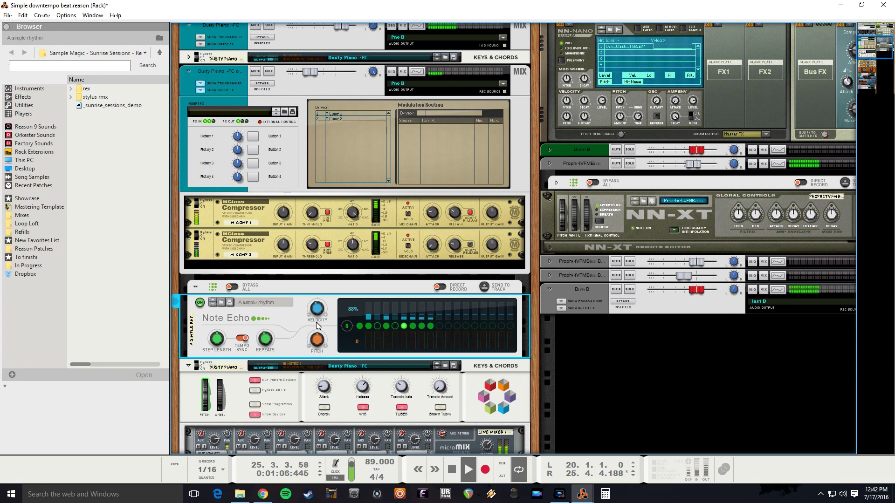
{"action": "key", "text": "space"}
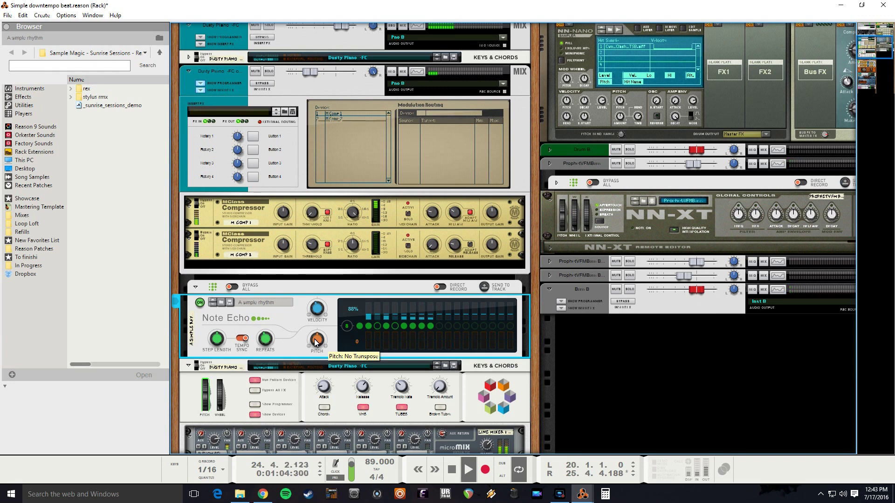
{"action": "left_click_drag", "start_coordinate": [316, 340], "coordinate": [338, 294]}
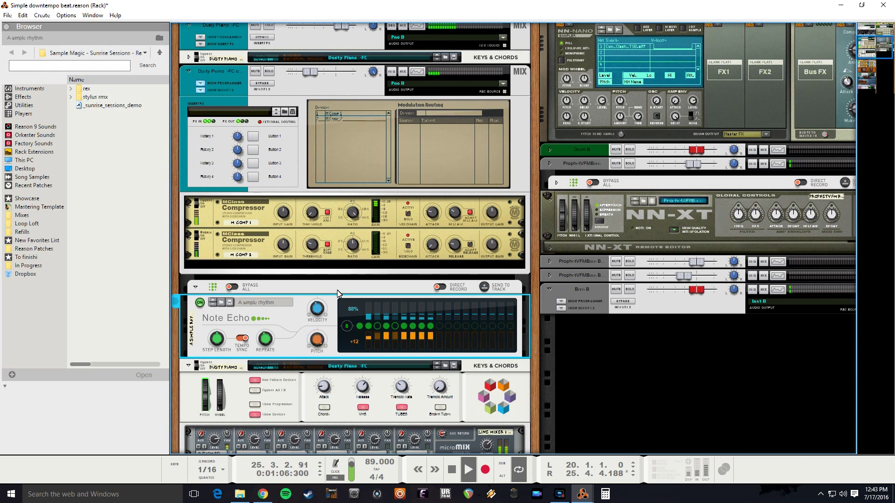
Stop playback and fold the Keys & Chords device below Note Echo into a strip
{"action": "key", "text": "space"}
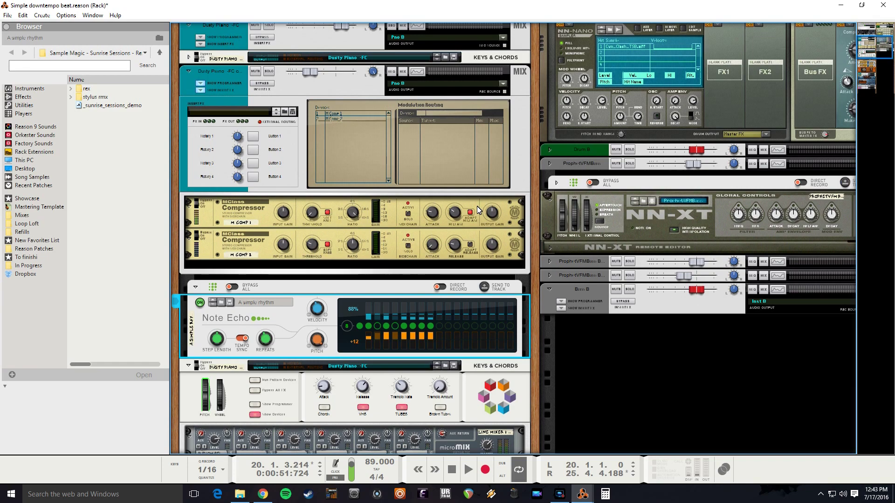
{"action": "scroll", "coordinate": [477, 206], "scroll_direction": "up", "scroll_amount": 1}
{"action": "scroll", "coordinate": [477, 207], "scroll_direction": "up", "scroll_amount": 1}
{"action": "scroll", "coordinate": [475, 206], "scroll_direction": "up", "scroll_amount": 1}
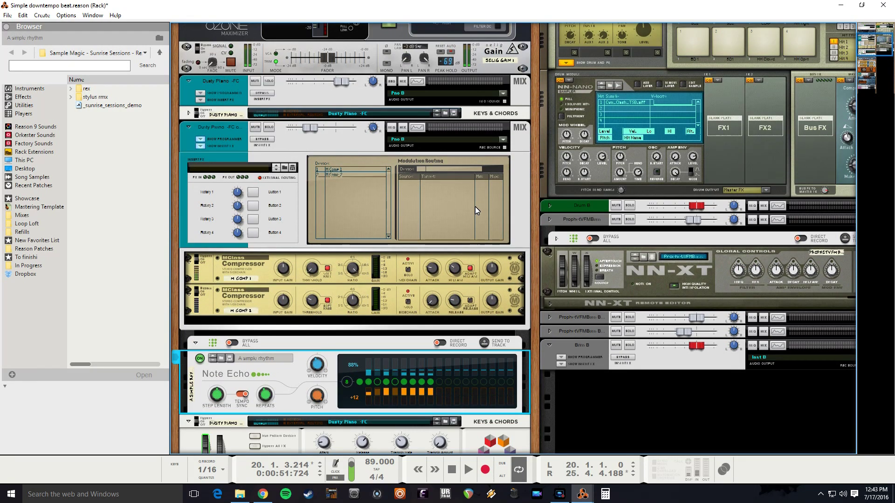
{"action": "scroll", "coordinate": [475, 207], "scroll_direction": "up", "scroll_amount": 1}
{"action": "scroll", "coordinate": [475, 206], "scroll_direction": "down", "scroll_amount": 3}
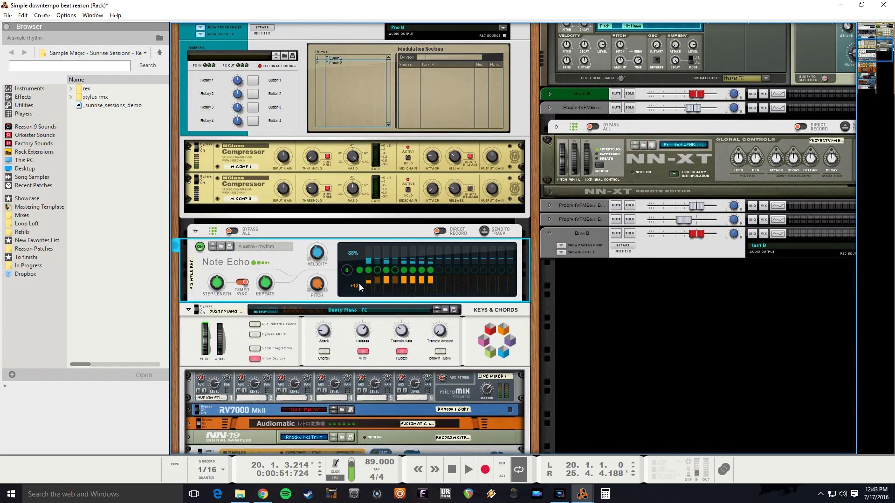
{"action": "scroll", "coordinate": [360, 287], "scroll_direction": "down", "scroll_amount": 1}
{"action": "scroll", "coordinate": [208, 218], "scroll_direction": "down", "scroll_amount": 1}
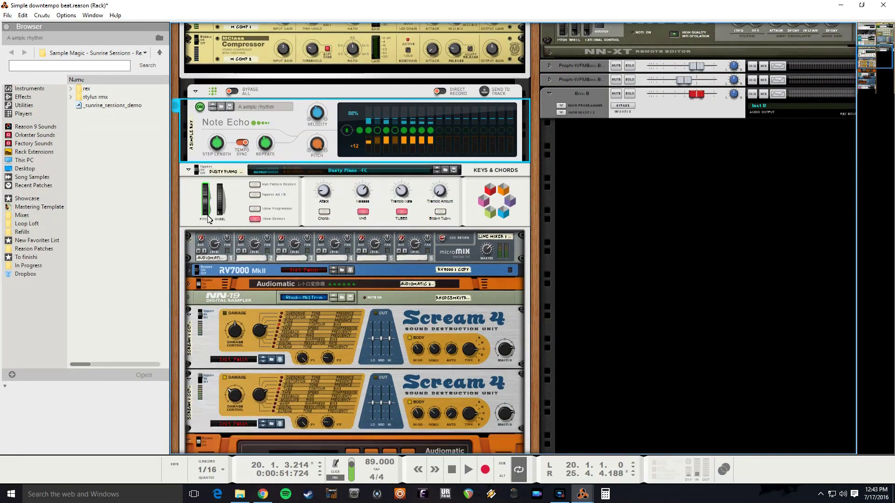
{"action": "left_click", "coordinate": [188, 170]}
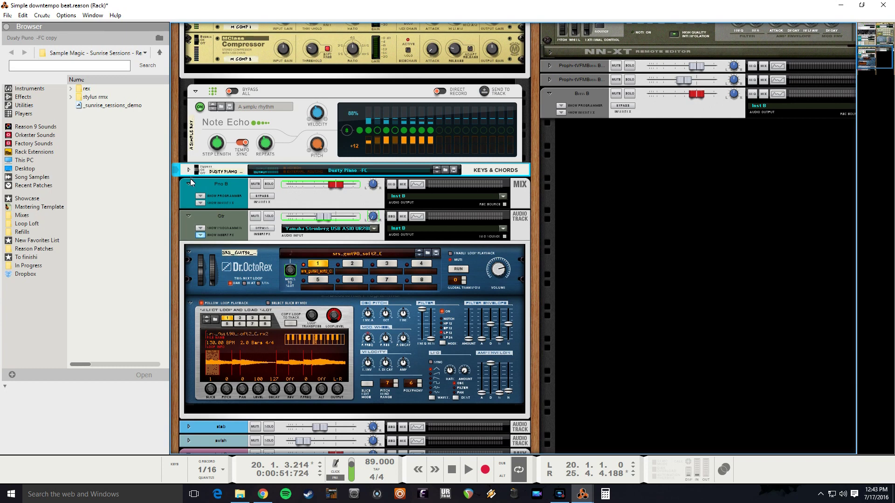
{"action": "scroll", "coordinate": [245, 224], "scroll_direction": "up", "scroll_amount": 2}
{"action": "scroll", "coordinate": [305, 274], "scroll_direction": "up", "scroll_amount": 2}
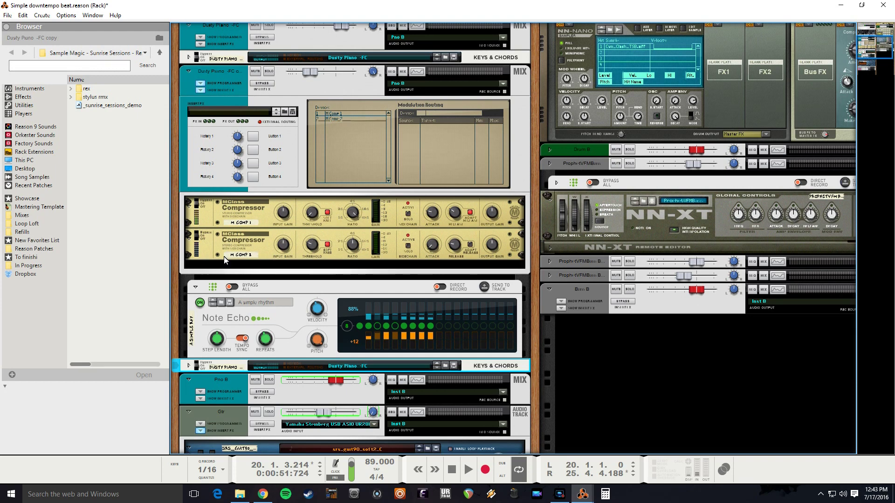
{"action": "scroll", "coordinate": [451, 222], "scroll_direction": "up", "scroll_amount": 4}
{"action": "scroll", "coordinate": [447, 228], "scroll_direction": "down", "scroll_amount": 1}
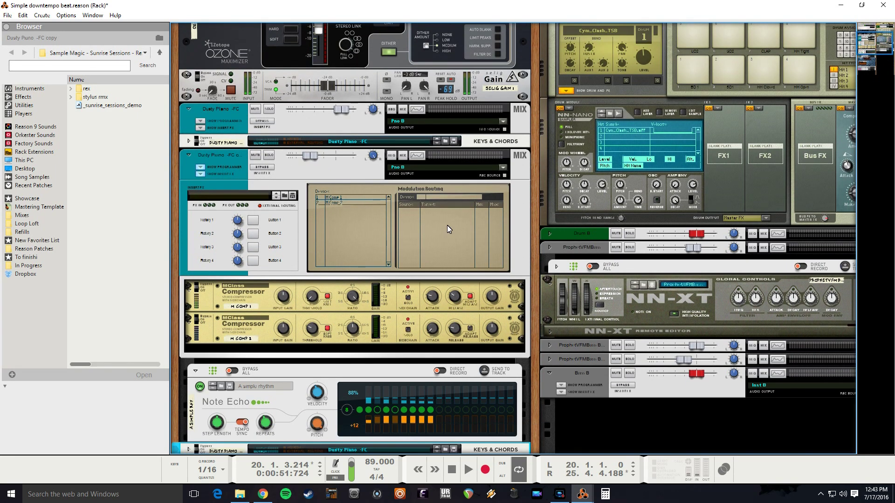
{"action": "scroll", "coordinate": [444, 231], "scroll_direction": "down", "scroll_amount": 1}
{"action": "scroll", "coordinate": [444, 227], "scroll_direction": "down", "scroll_amount": 3}
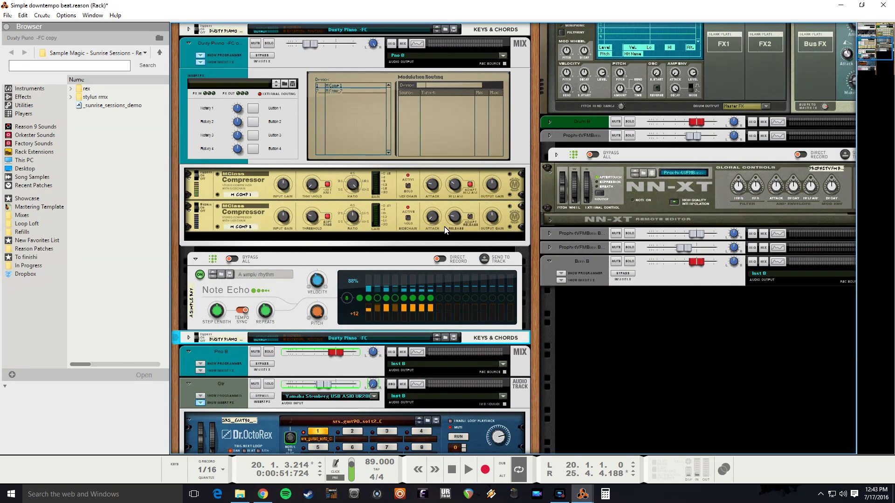